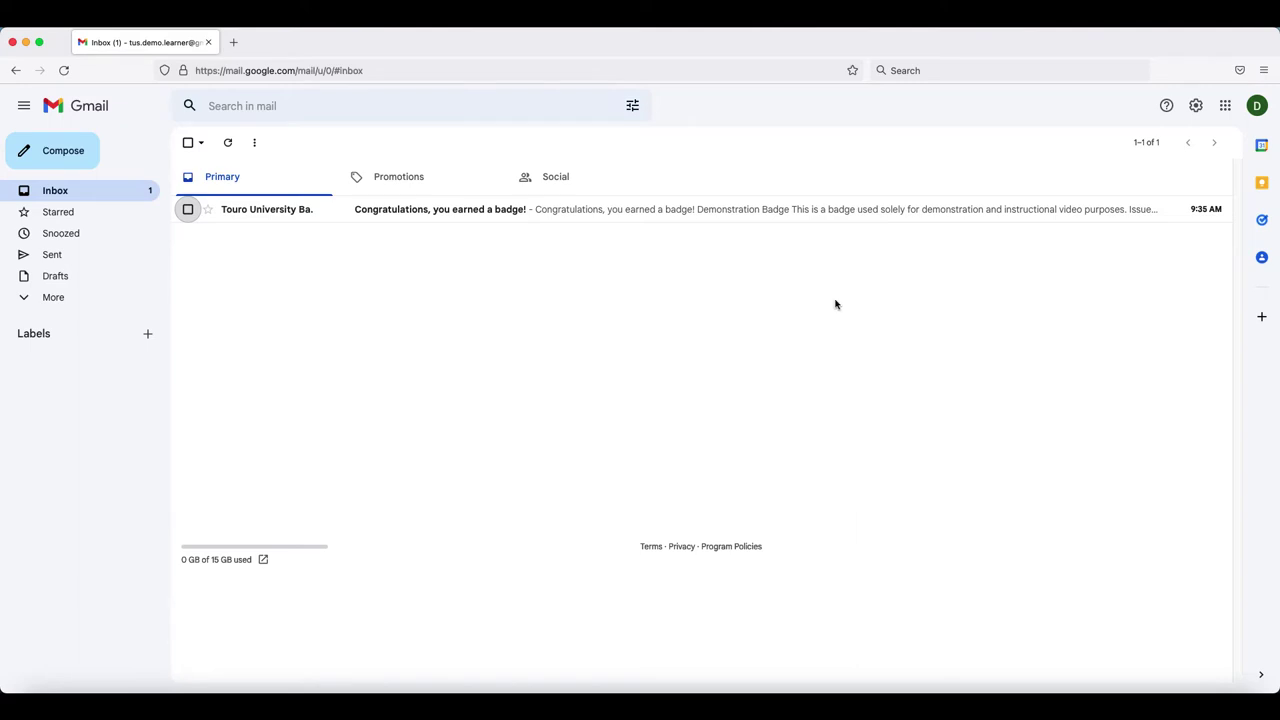
Open the 'Congratulations, you earned a badge!' email and read down to its Create Account button.
{"action": "left_click", "coordinate": [443, 209]}
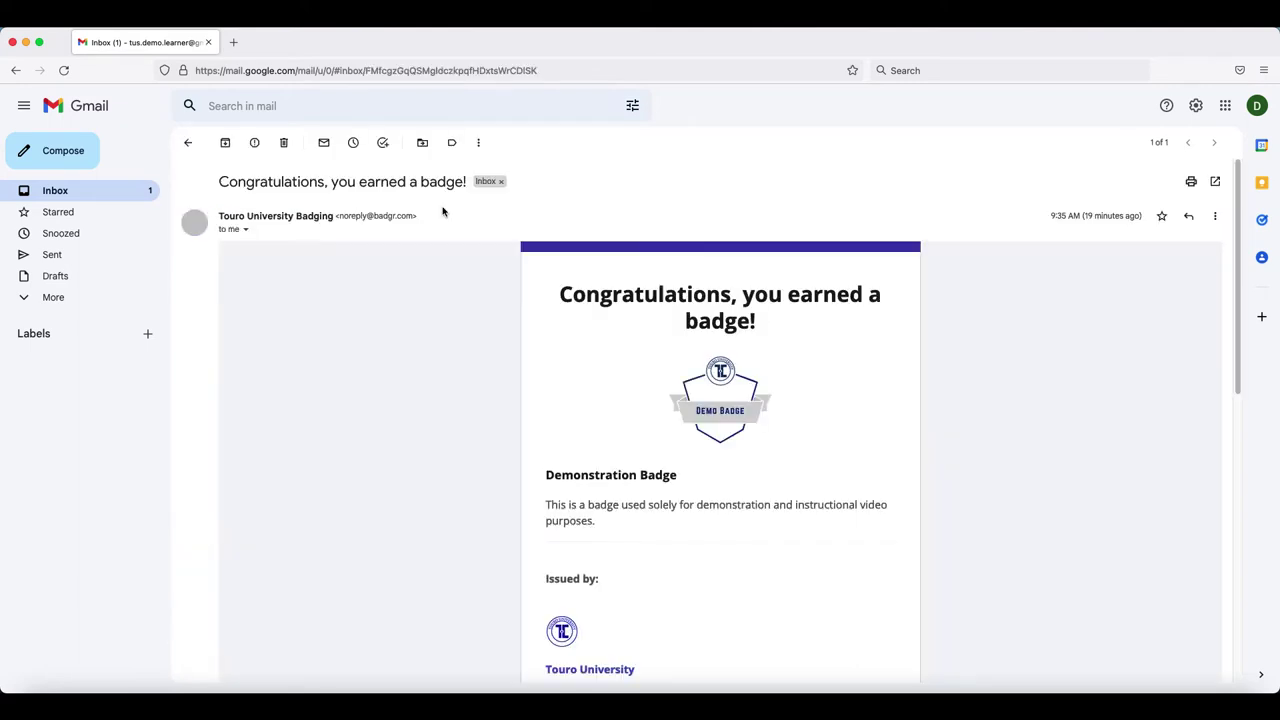
{"action": "scroll", "coordinate": [443, 320], "scroll_direction": "down", "scroll_amount": 1}
{"action": "scroll", "coordinate": [443, 320], "scroll_direction": "down", "scroll_amount": 1}
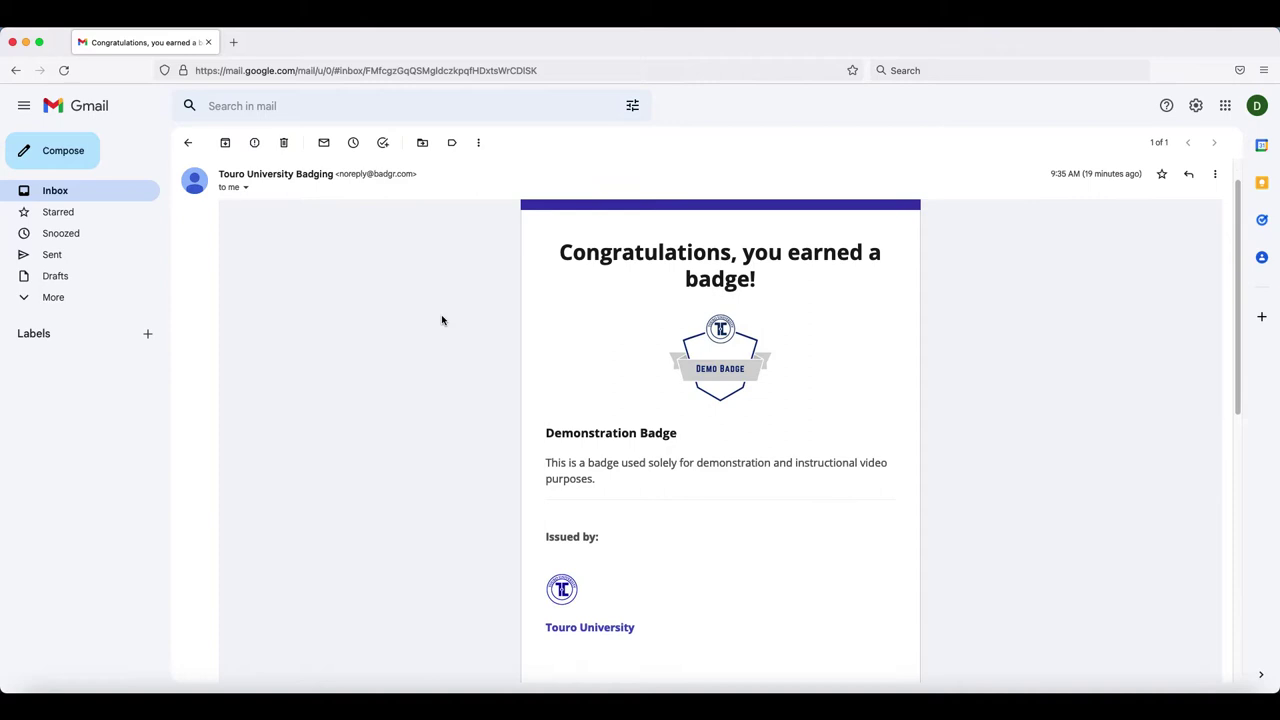
{"action": "scroll", "coordinate": [443, 320], "scroll_direction": "down", "scroll_amount": 1}
{"action": "scroll", "coordinate": [443, 320], "scroll_direction": "down", "scroll_amount": 1}
{"action": "scroll", "coordinate": [443, 320], "scroll_direction": "down", "scroll_amount": 1}
{"action": "scroll", "coordinate": [443, 320], "scroll_direction": "down", "scroll_amount": 1}
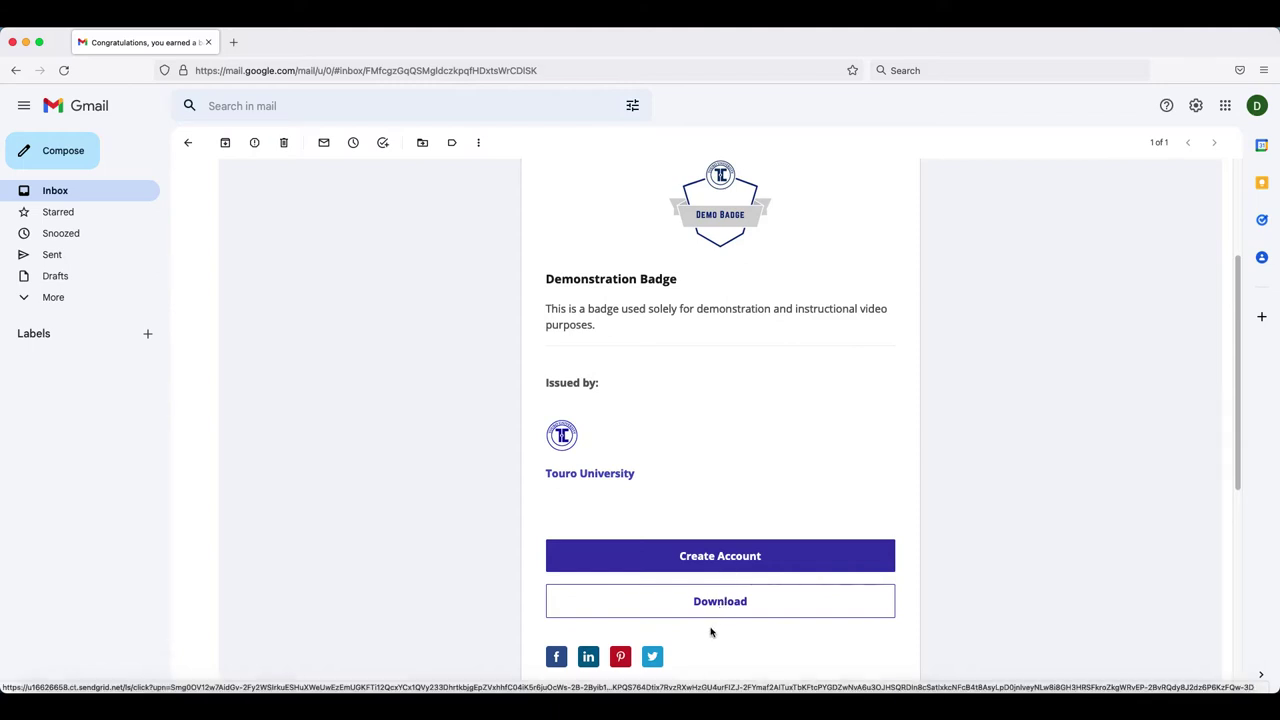
{"action": "scroll", "coordinate": [711, 632], "scroll_direction": "down", "scroll_amount": 1}
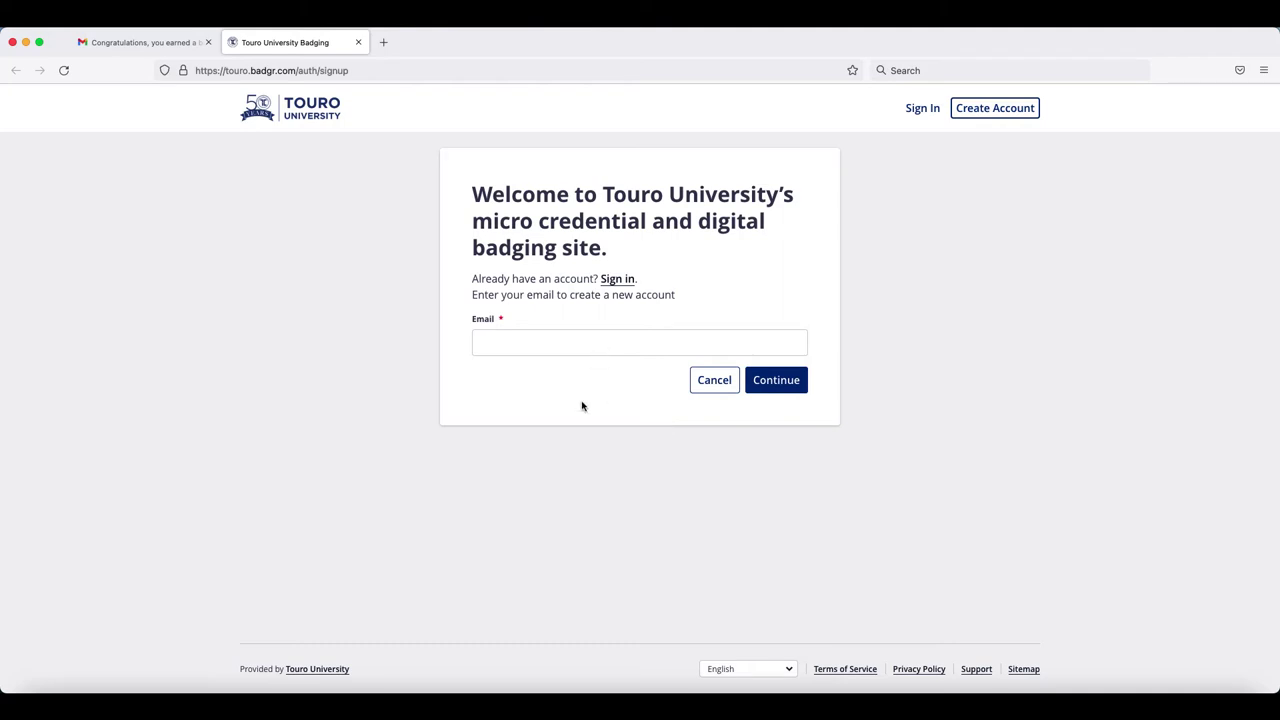
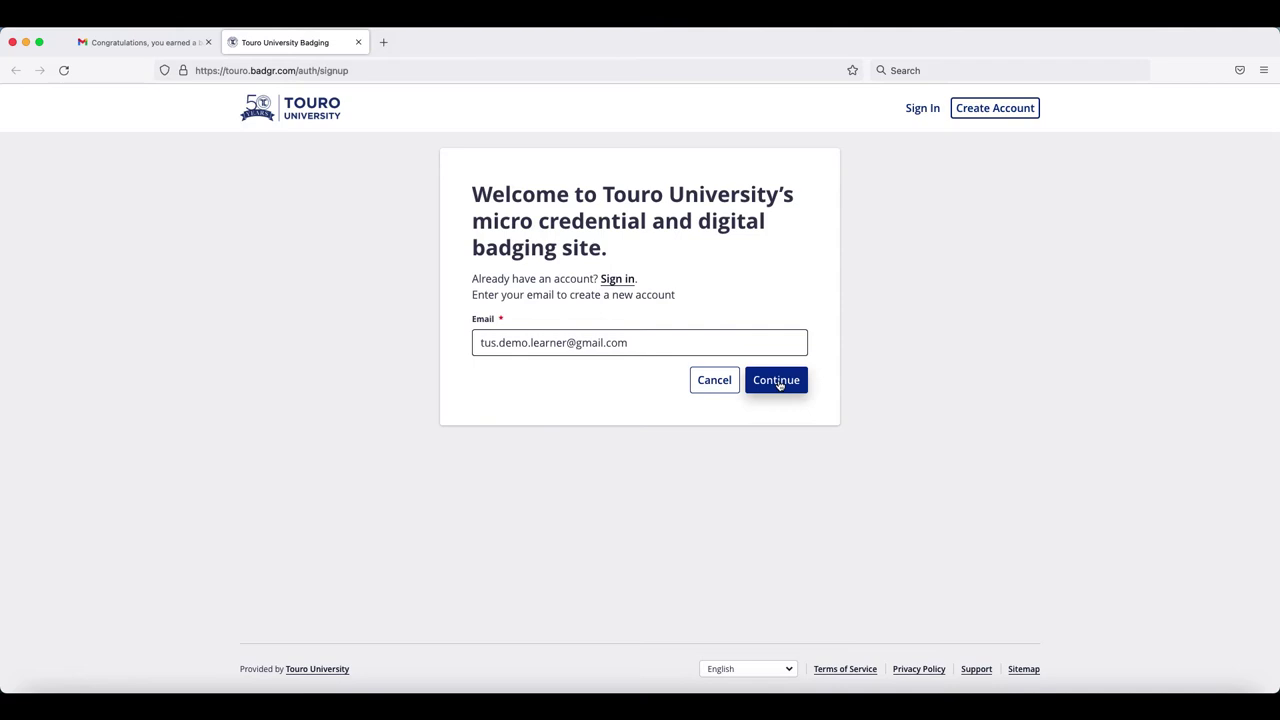
Enter the learner's email address on the Touro sign-up page and continue to create the account.
{"action": "left_click", "coordinate": [778, 381]}
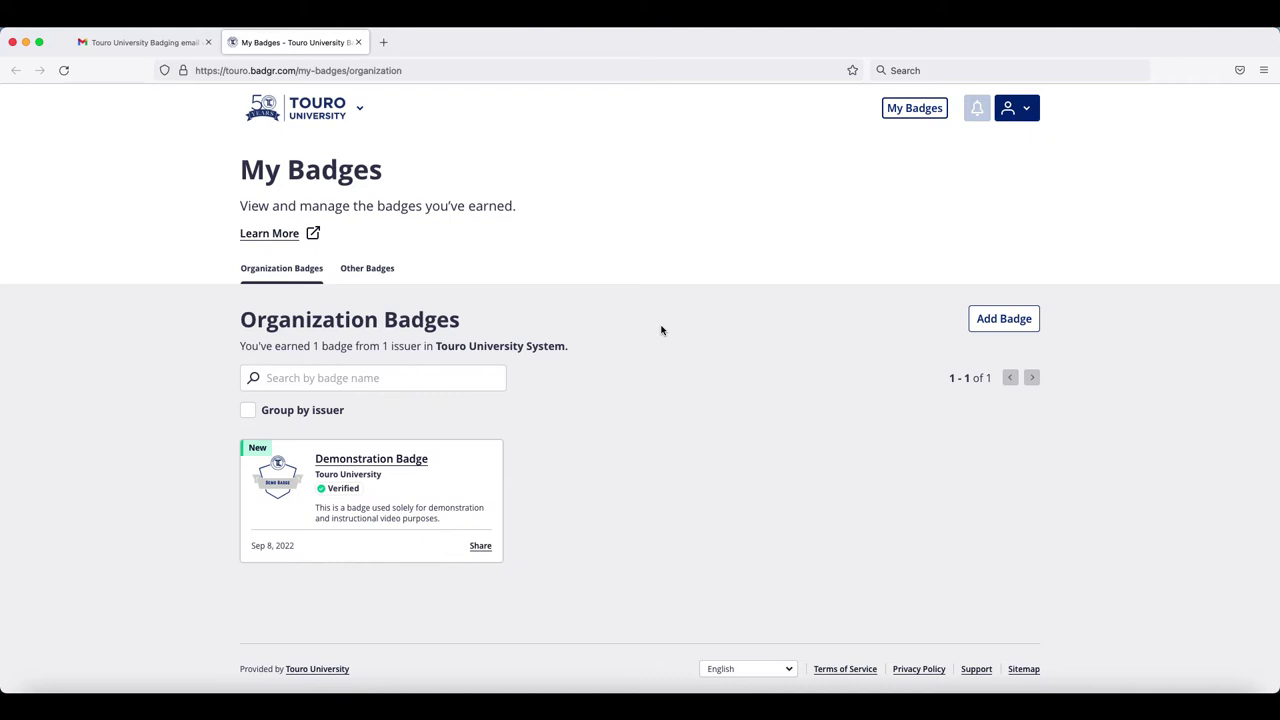
Use the organization dropdown to switch from Touro University System to the Badgr Personal space.
{"action": "left_click", "coordinate": [363, 113]}
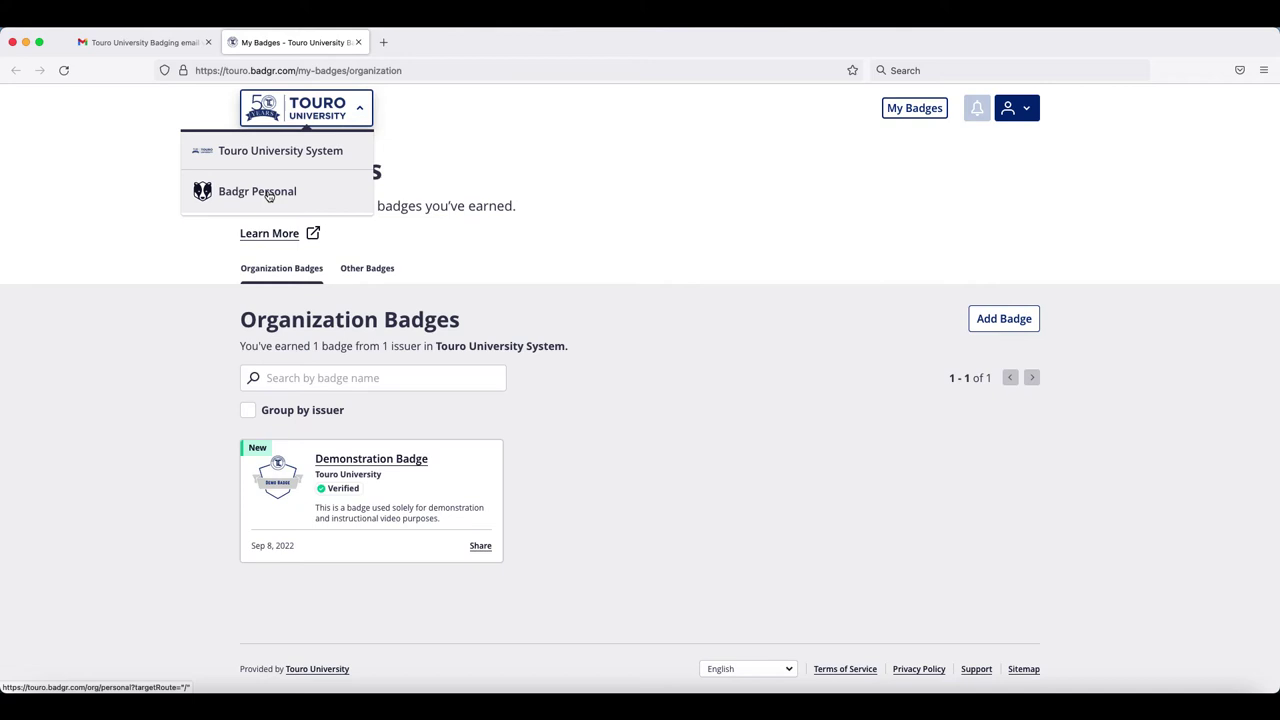
{"action": "left_click", "coordinate": [268, 196]}
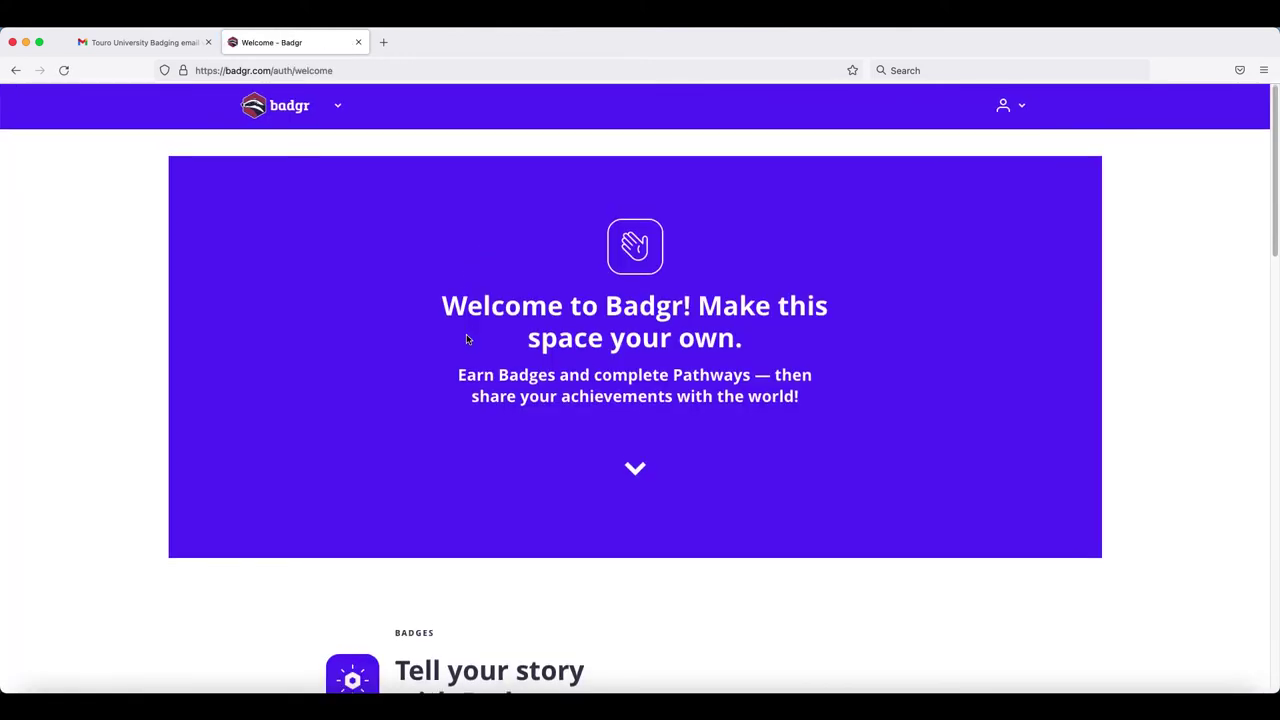
Scroll the Welcome page past the Badges, Backpack and Issuer sections to the Get Started banner.
{"action": "scroll", "coordinate": [466, 339], "scroll_direction": "down", "scroll_amount": 1}
{"action": "scroll", "coordinate": [466, 339], "scroll_direction": "down", "scroll_amount": 3}
{"action": "scroll", "coordinate": [466, 339], "scroll_direction": "down", "scroll_amount": 3}
{"action": "scroll", "coordinate": [466, 339], "scroll_direction": "down", "scroll_amount": 1}
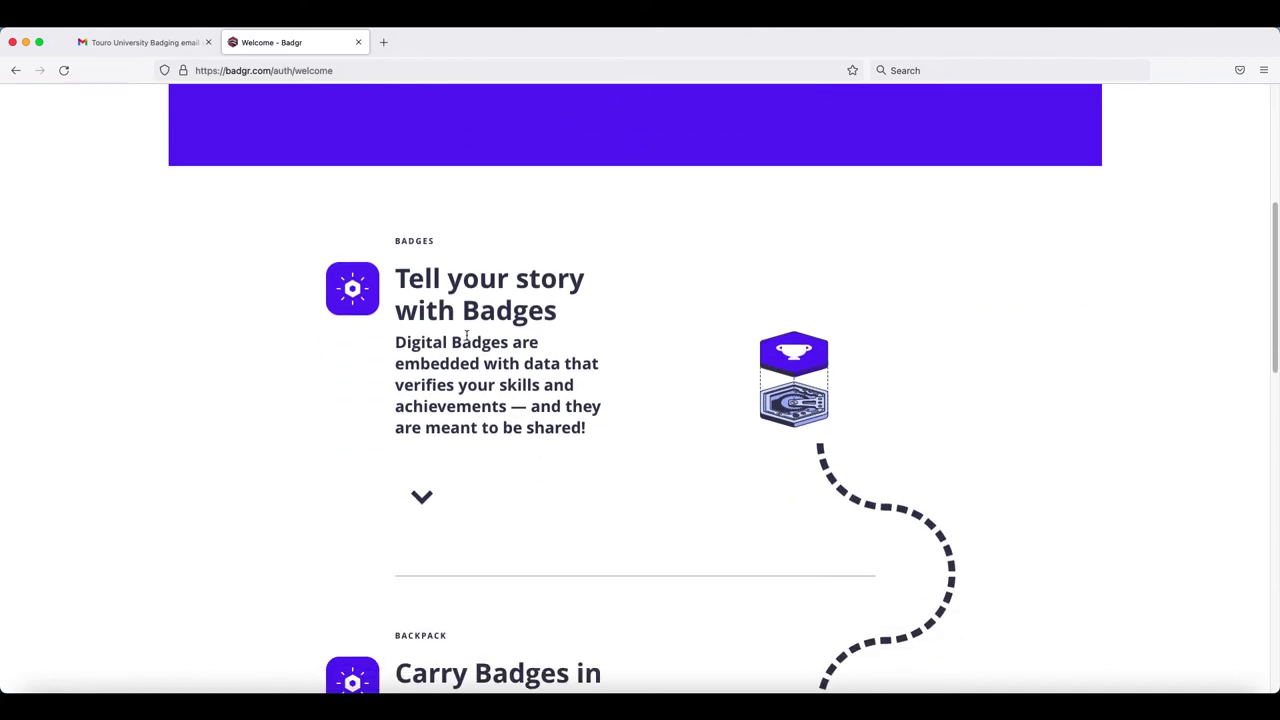
{"action": "scroll", "coordinate": [466, 337], "scroll_direction": "down", "scroll_amount": 3}
{"action": "scroll", "coordinate": [466, 337], "scroll_direction": "down", "scroll_amount": 2}
{"action": "scroll", "coordinate": [466, 338], "scroll_direction": "down", "scroll_amount": 2}
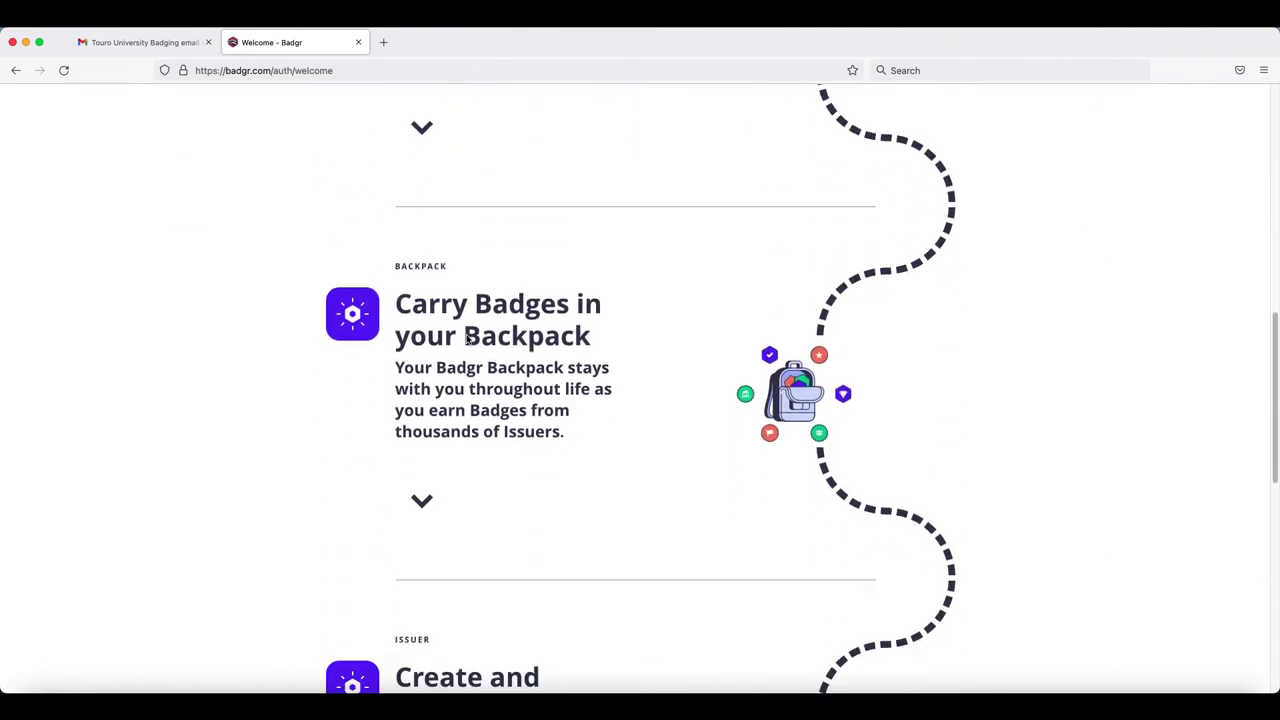
{"action": "scroll", "coordinate": [466, 339], "scroll_direction": "down", "scroll_amount": 2}
{"action": "scroll", "coordinate": [466, 339], "scroll_direction": "down", "scroll_amount": 2}
{"action": "scroll", "coordinate": [466, 339], "scroll_direction": "down", "scroll_amount": 2}
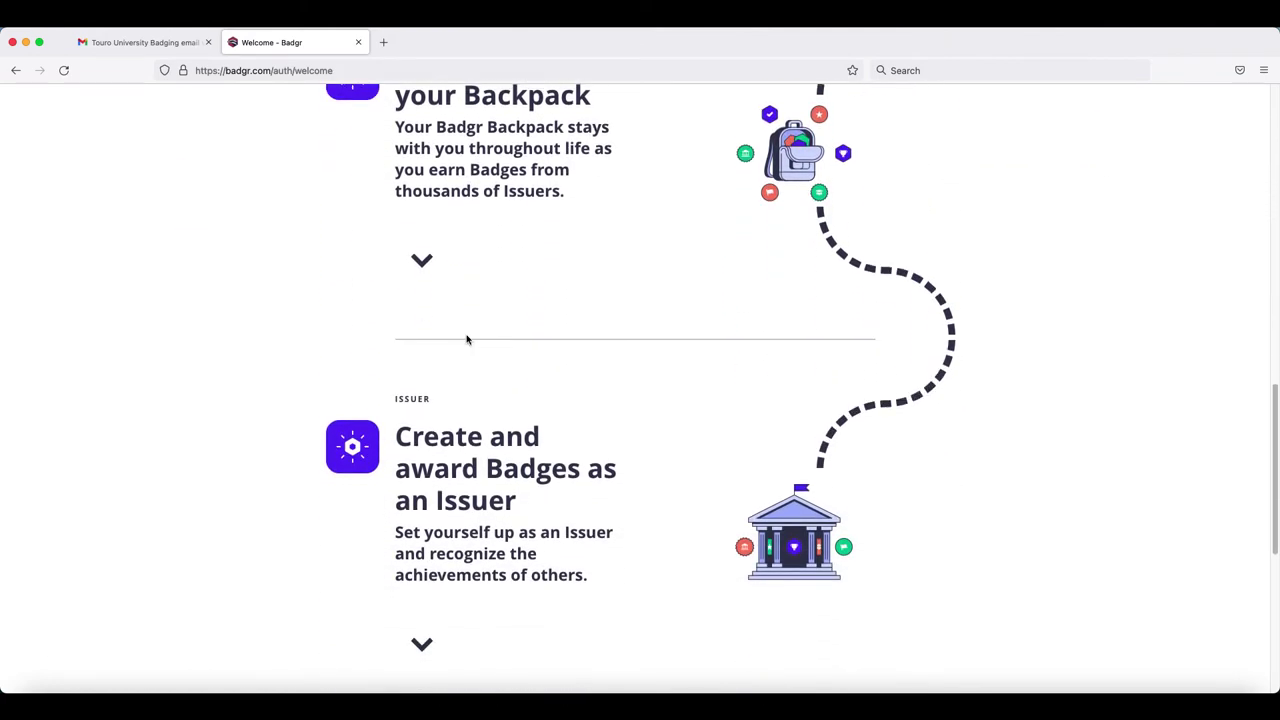
{"action": "scroll", "coordinate": [466, 339], "scroll_direction": "down", "scroll_amount": 1}
{"action": "scroll", "coordinate": [466, 339], "scroll_direction": "down", "scroll_amount": 1}
{"action": "scroll", "coordinate": [466, 339], "scroll_direction": "down", "scroll_amount": 3}
{"action": "scroll", "coordinate": [466, 339], "scroll_direction": "down", "scroll_amount": 2}
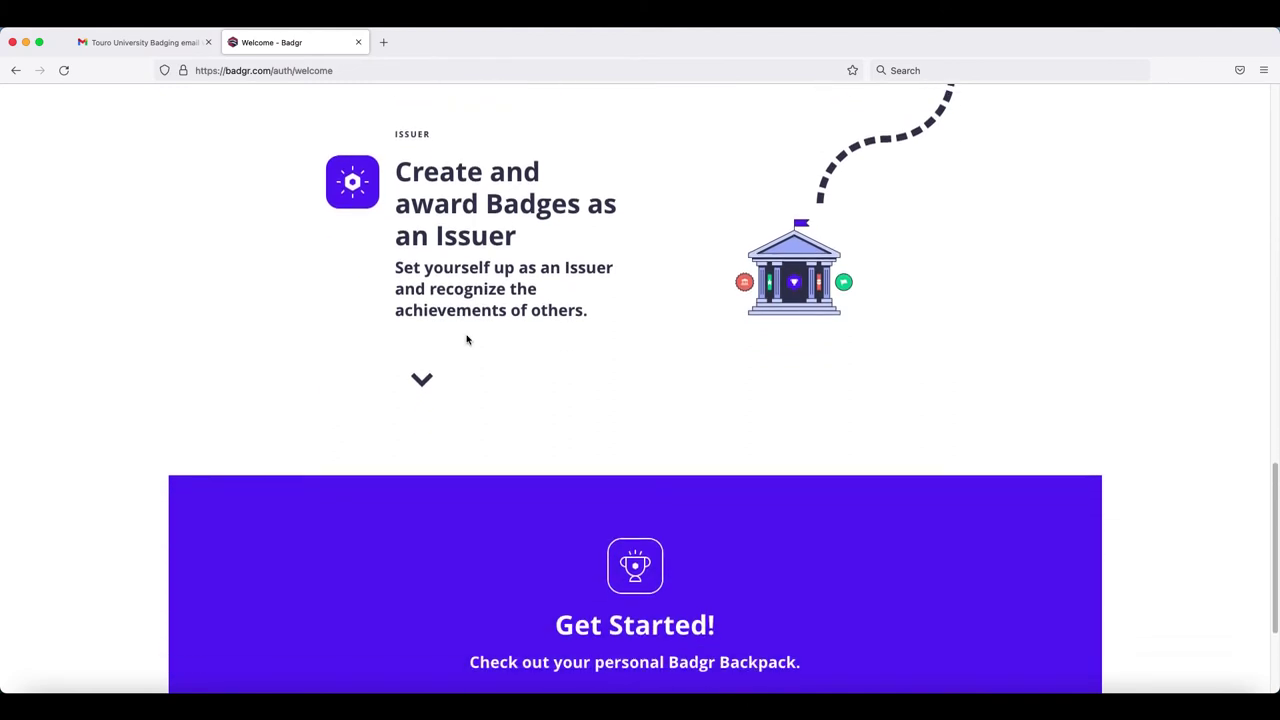
{"action": "scroll", "coordinate": [466, 339], "scroll_direction": "down", "scroll_amount": 2}
{"action": "scroll", "coordinate": [466, 339], "scroll_direction": "down", "scroll_amount": 2}
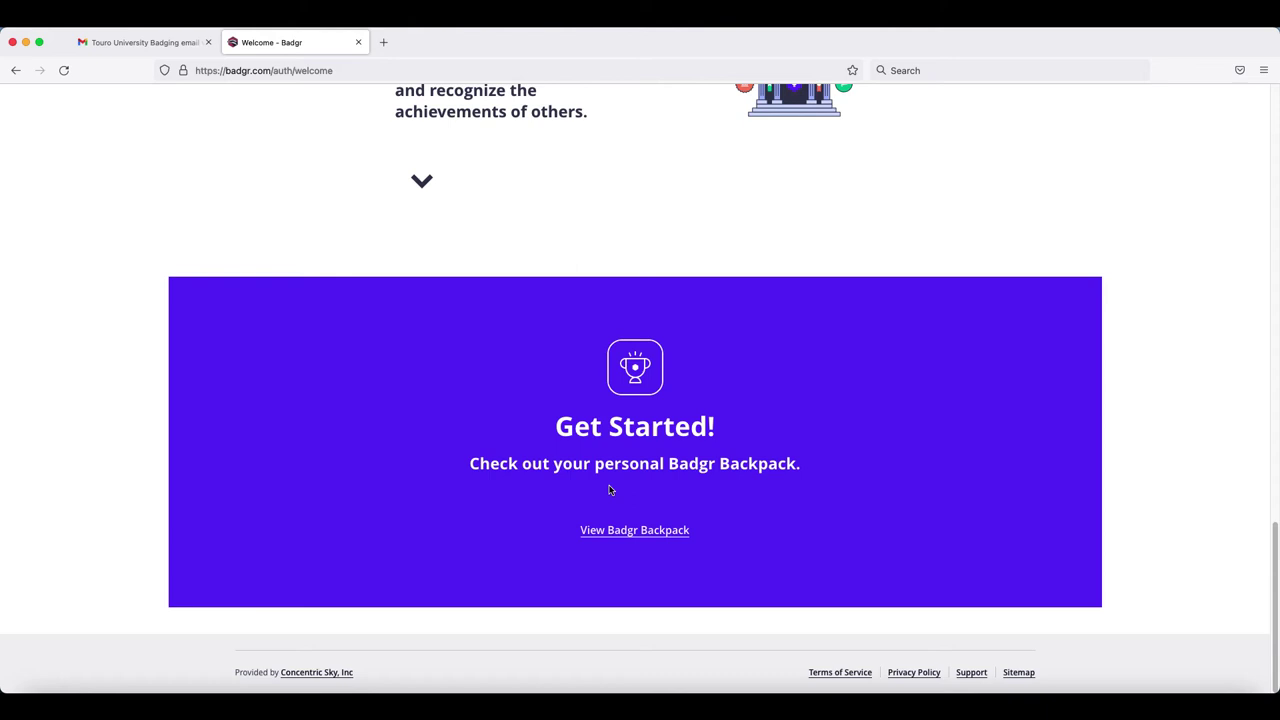
Follow the 'View Badgr Backpack' link to reach the personal Backpack listing the Demonstration Badge.
{"action": "left_click", "coordinate": [622, 531]}
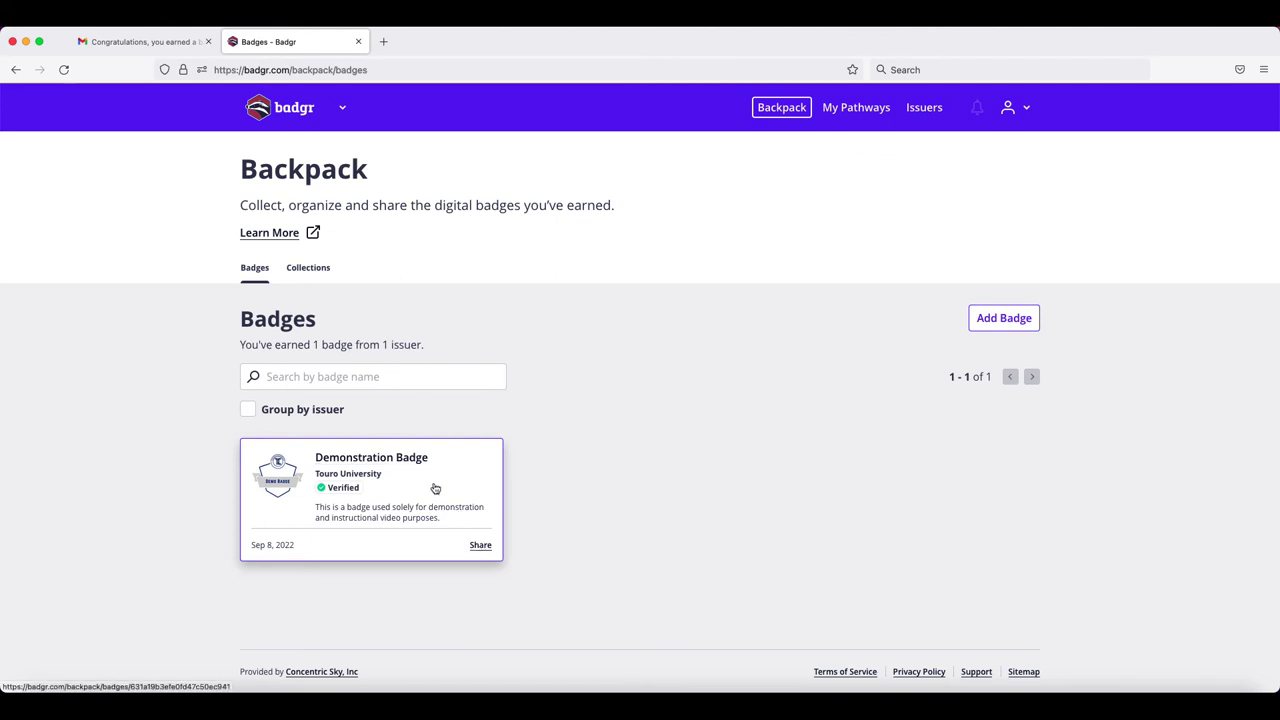
Open the Demonstration Badge's Share dialog and copy its public badge link from the Link tab.
{"action": "left_click", "coordinate": [410, 464]}
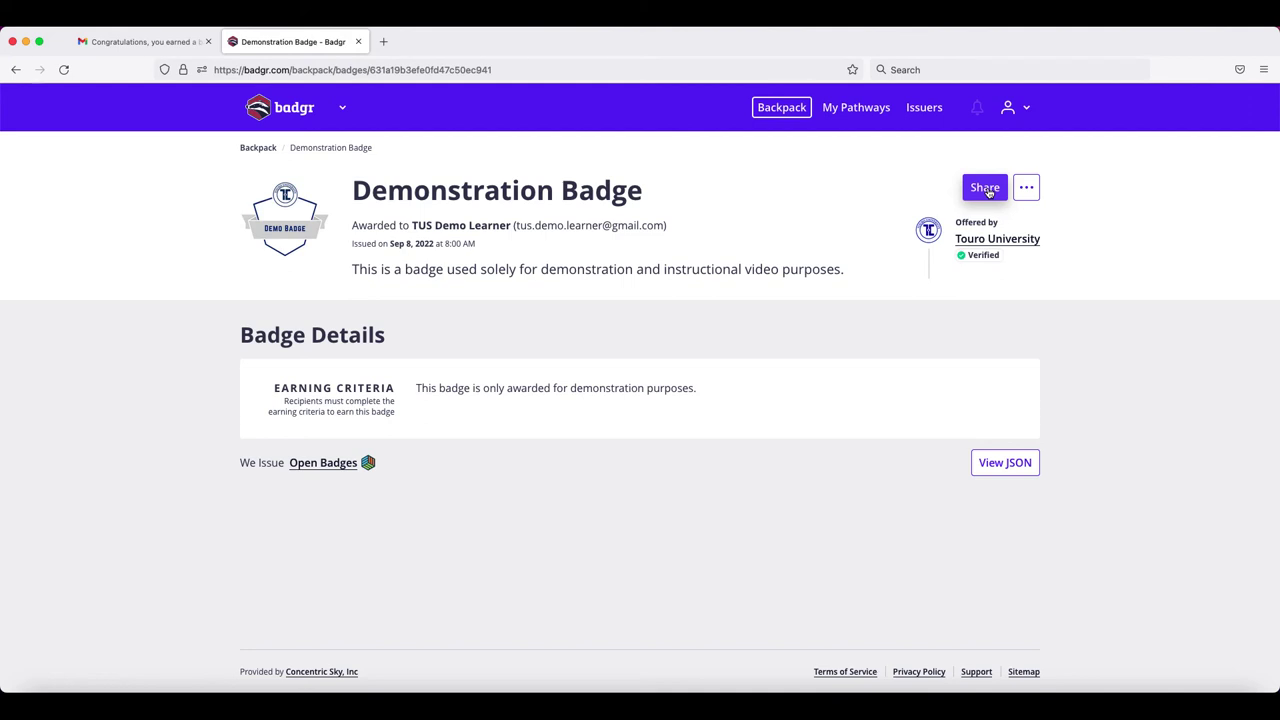
{"action": "left_click", "coordinate": [985, 188]}
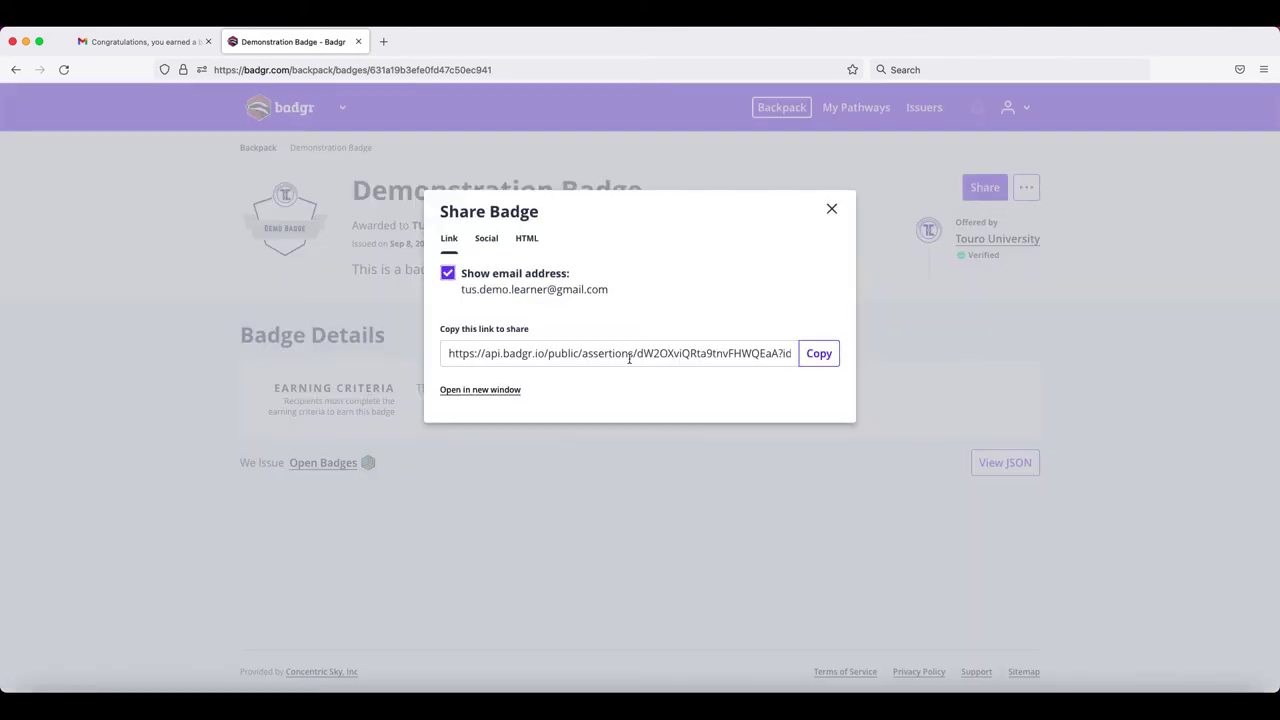
{"action": "left_click", "coordinate": [811, 355]}
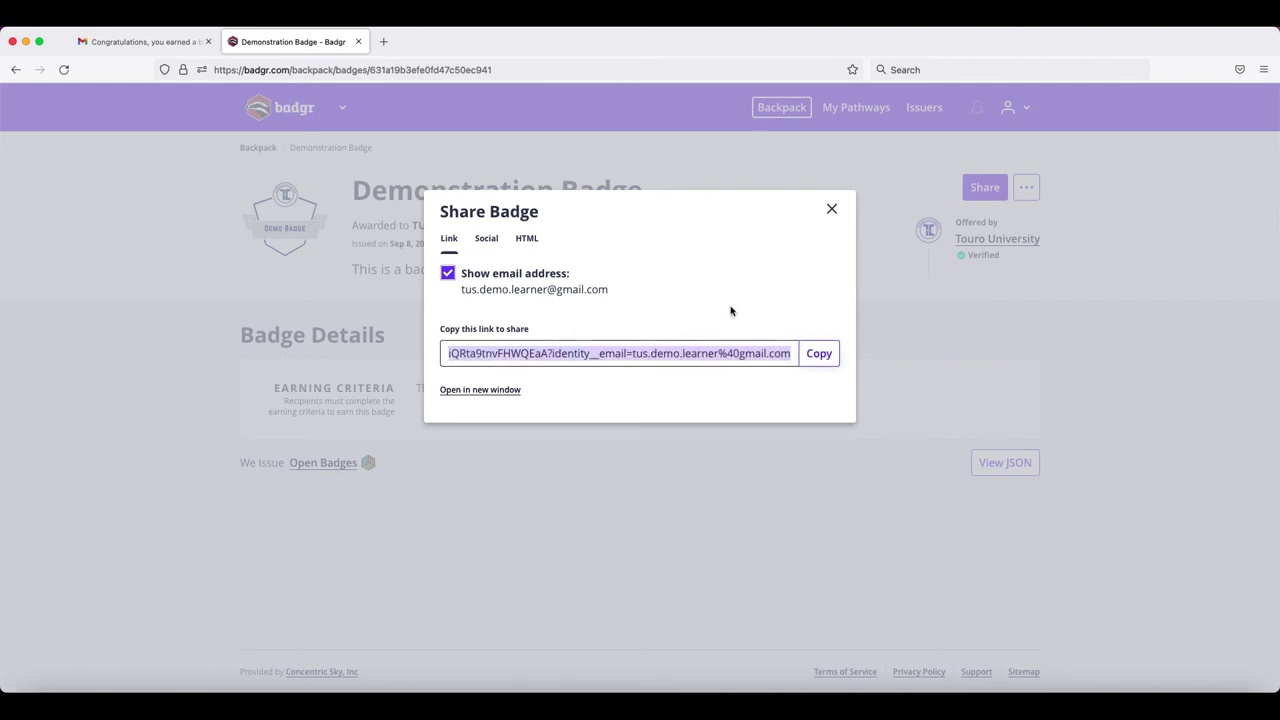
Switch the Share Badge dialog to the Social tab for LinkedIn profile and social feed sharing.
{"action": "left_click", "coordinate": [487, 243]}
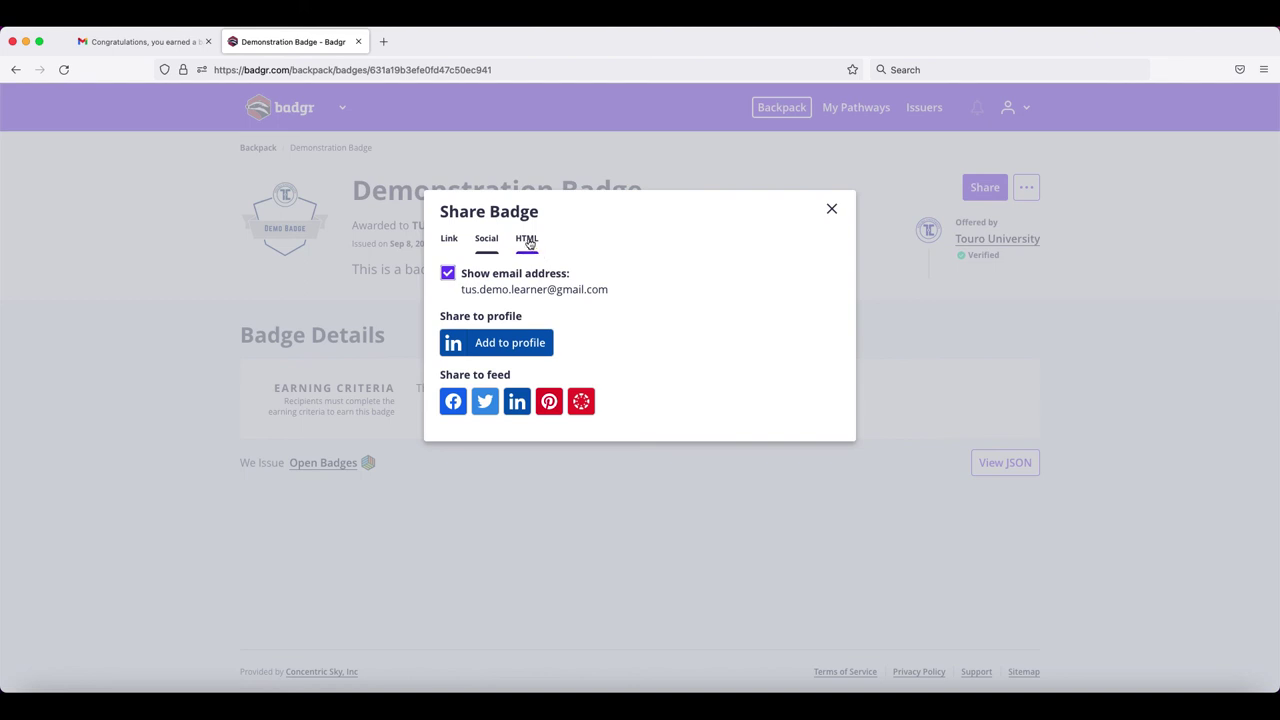
Show the HTML embed code and change its style from Card to Badge.
{"action": "left_click", "coordinate": [528, 241]}
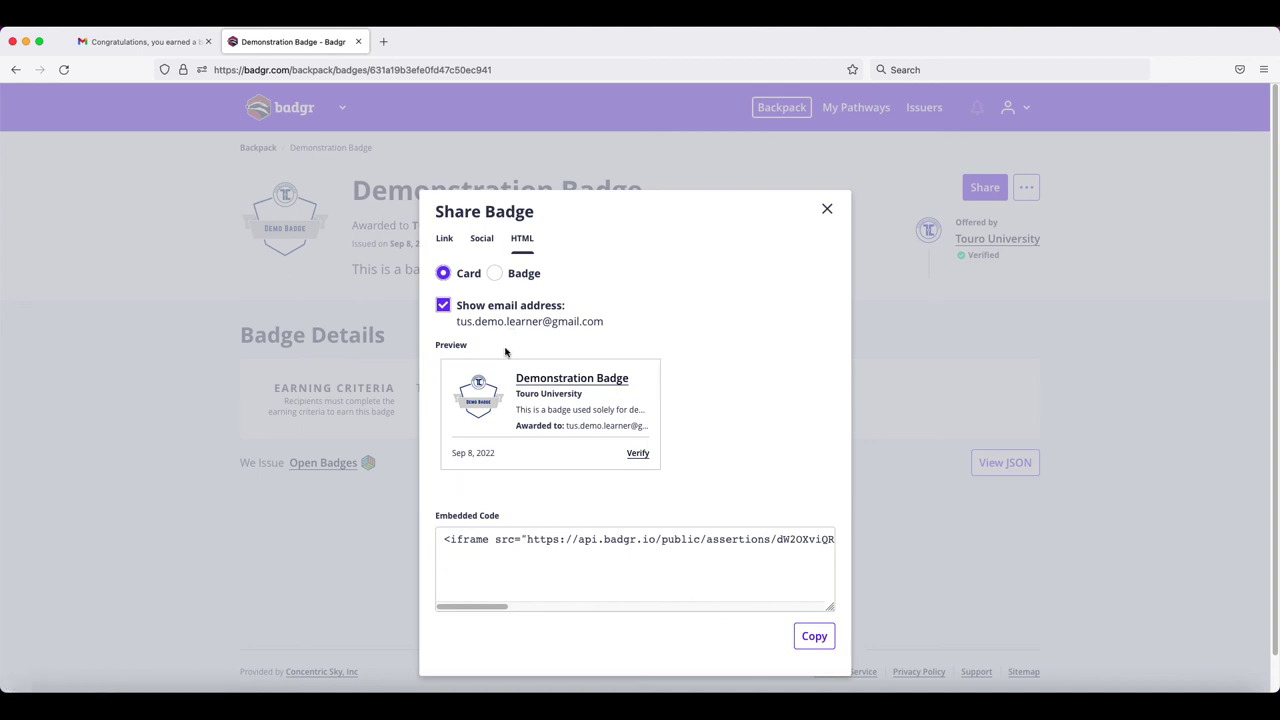
{"action": "left_click", "coordinate": [494, 273]}
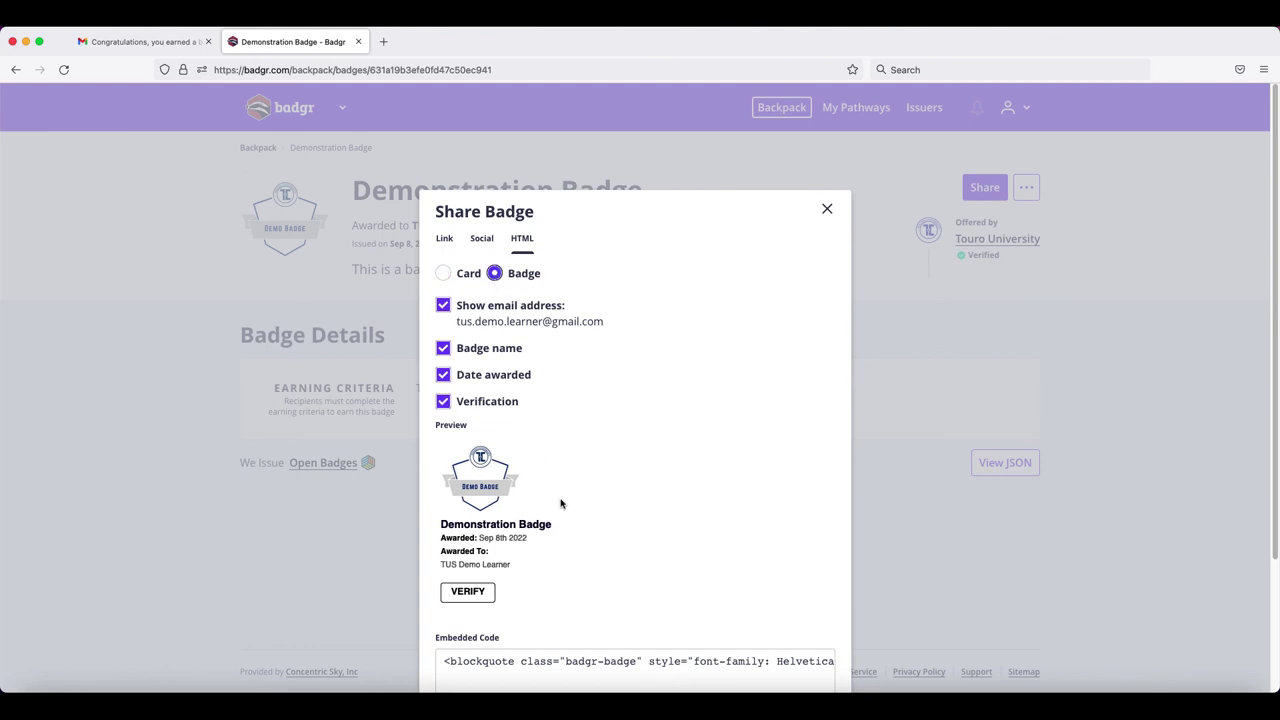